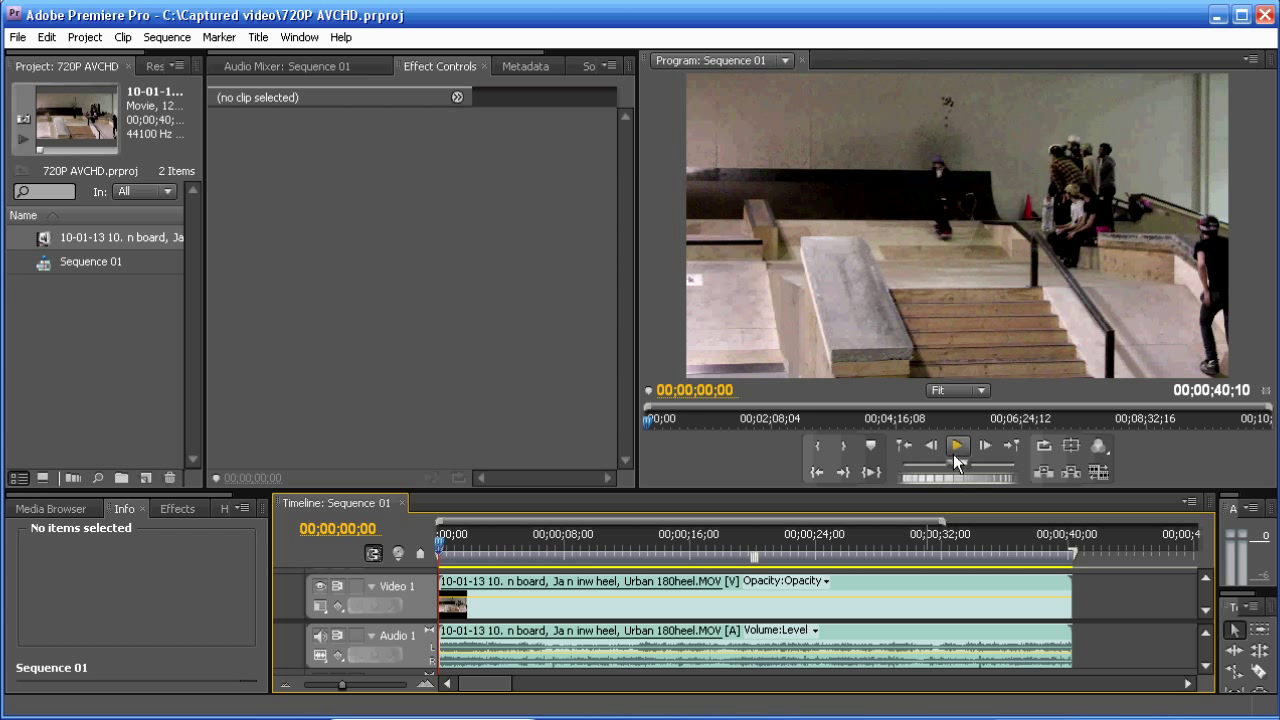
- Play the skateboarding clip, scrub to a new point, and shuttle-play it to about 22 seconds
left_click(953, 454)
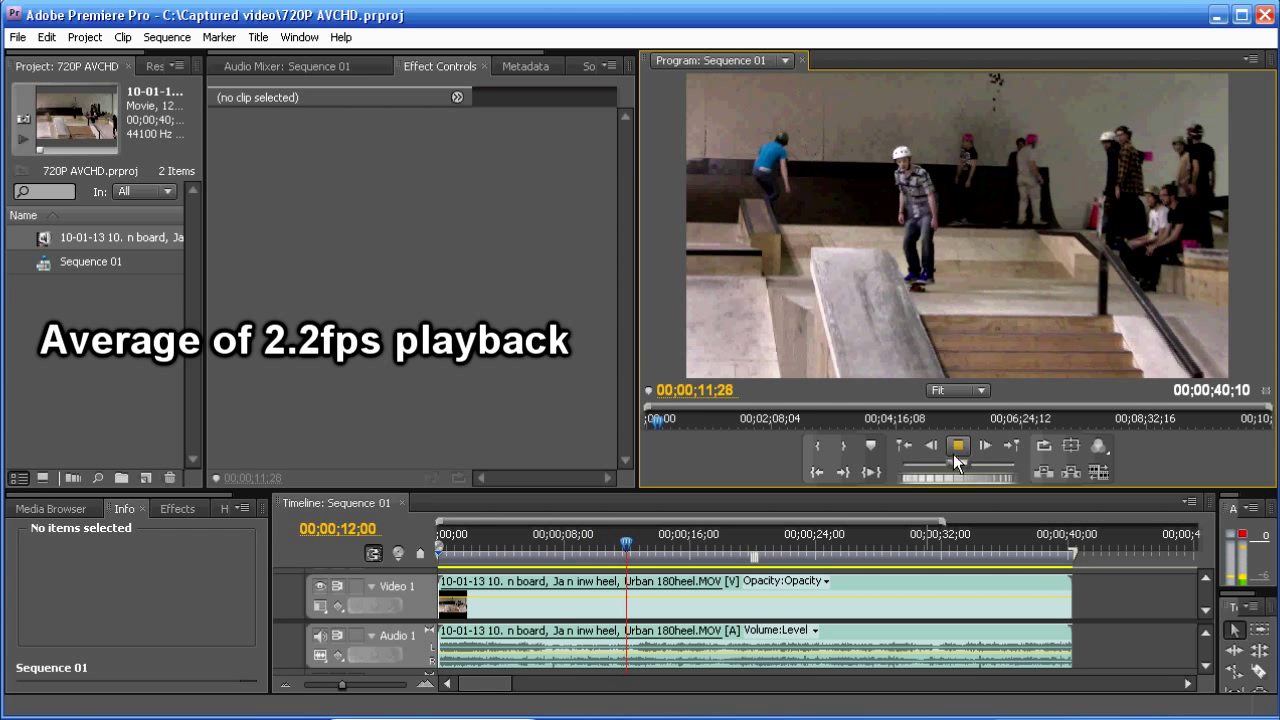
mouse_move(520, 538)
left_mouse_down()
mouse_move(602, 553)
mouse_move(766, 550)
mouse_move(557, 545)
mouse_move(612, 545)
left_mouse_up()
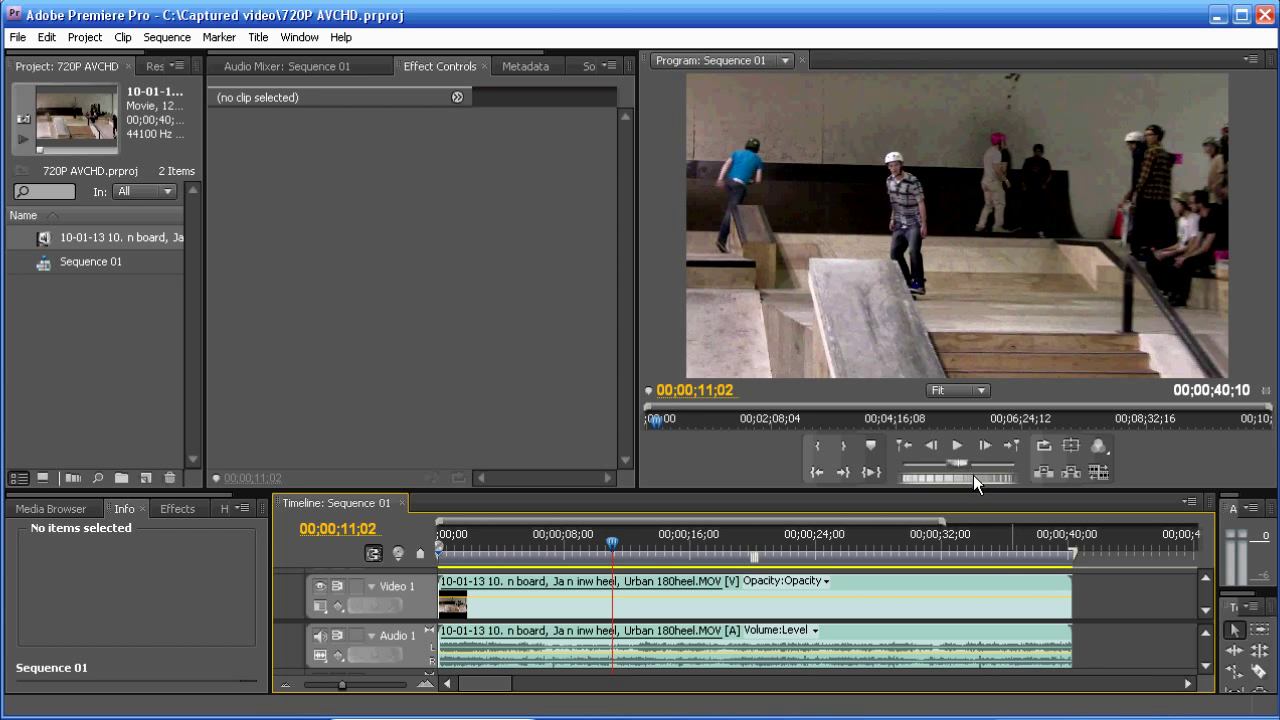
left_click_drag(966, 463, 978, 463)
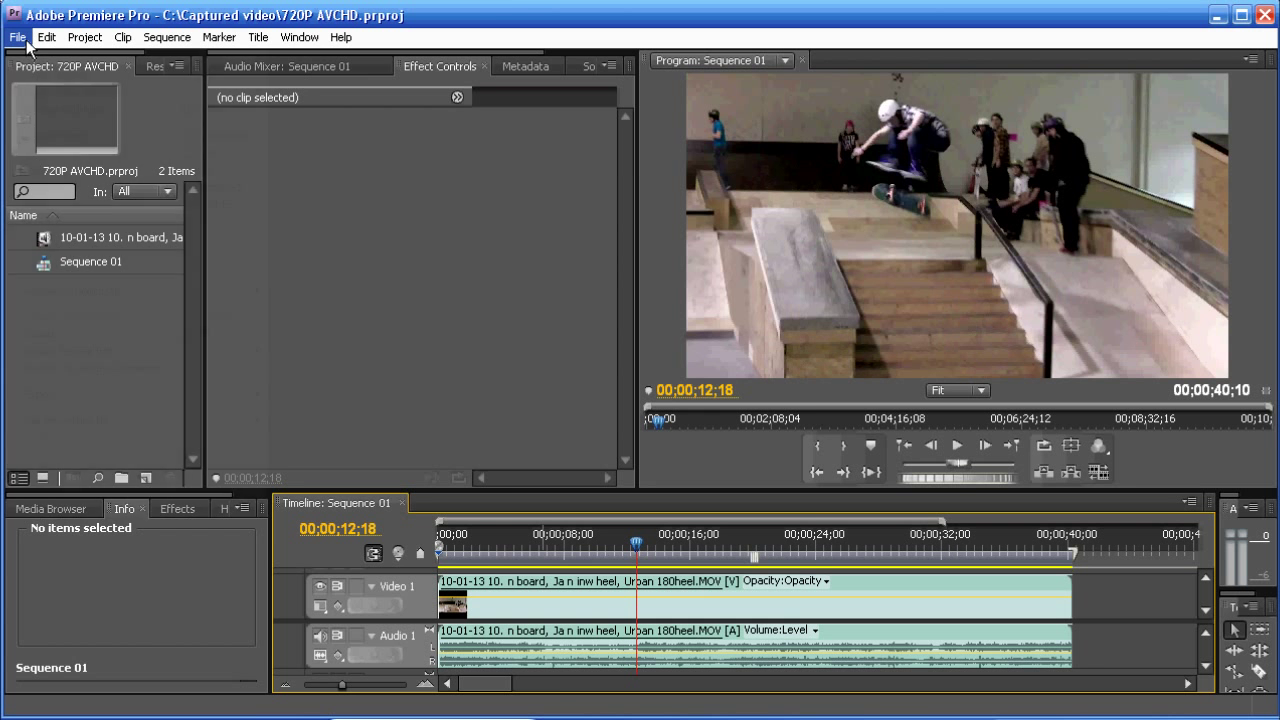
- Export Sequence 01 as H.264 using the HDTV 720p 23.976 High Quality preset at 29.97 fps
left_click(20, 37)
mouse_move(40, 394)
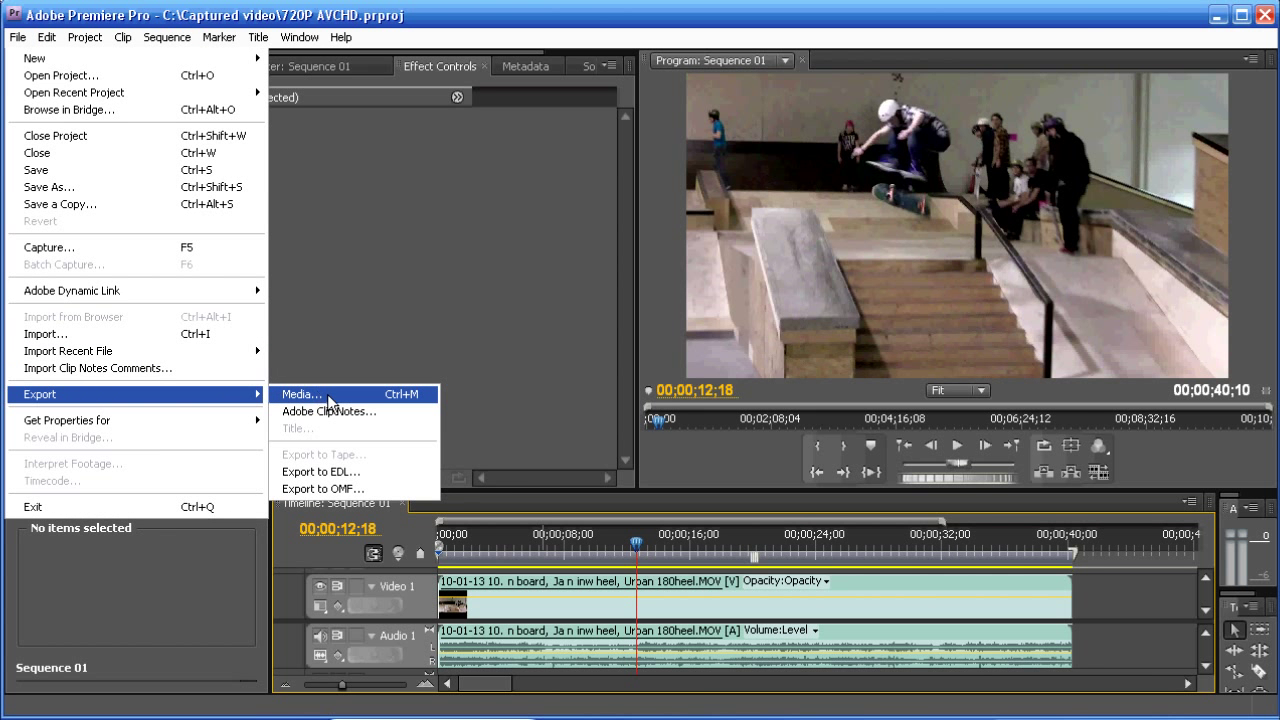
left_click(329, 398)
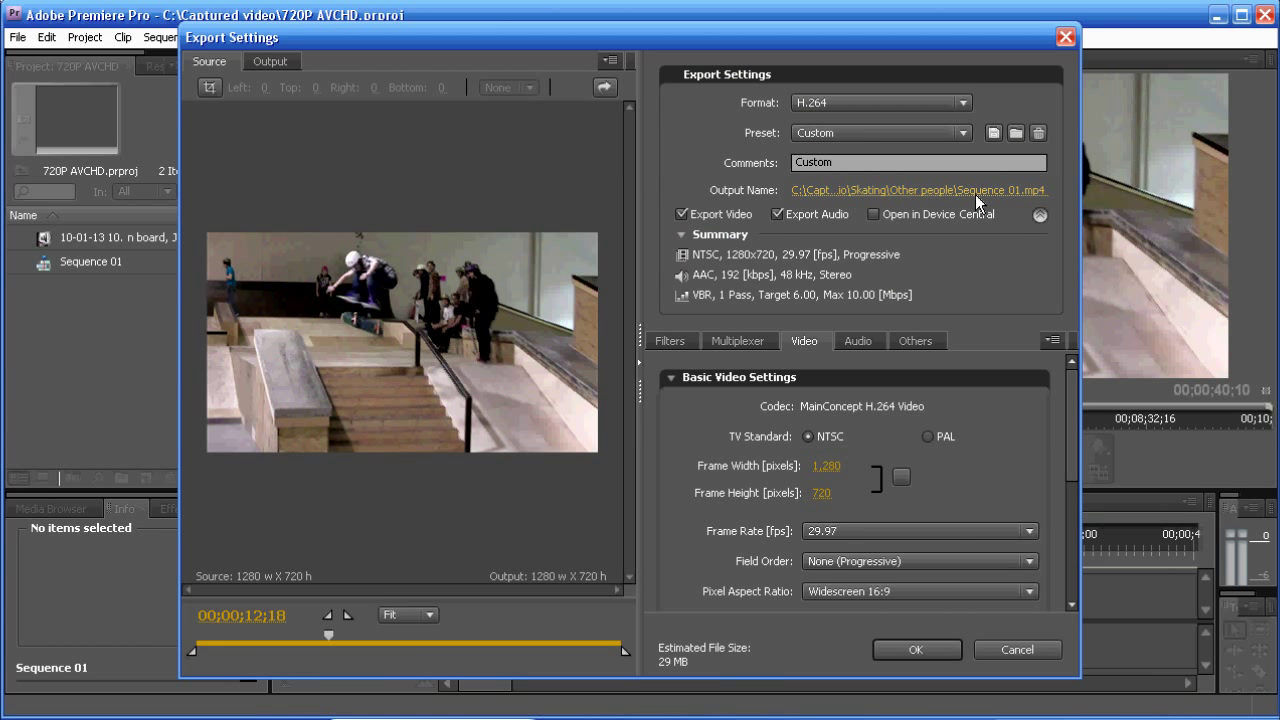
left_click(964, 133)
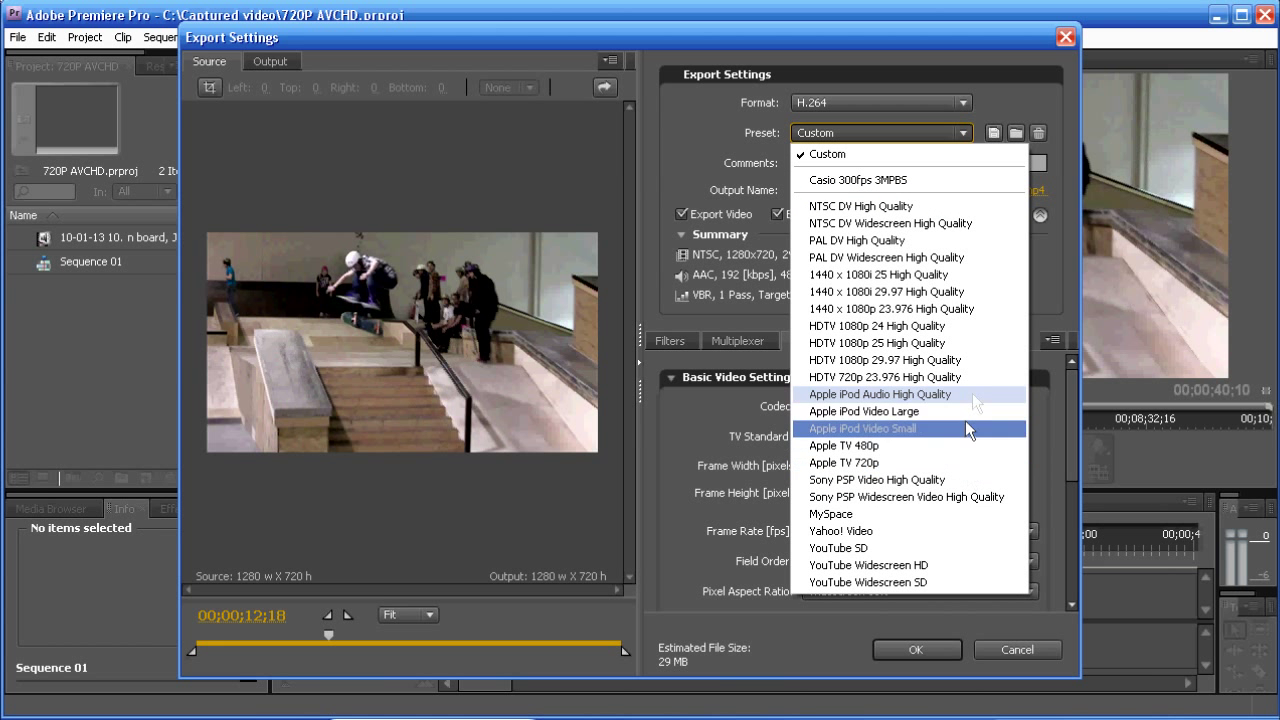
left_click(975, 381)
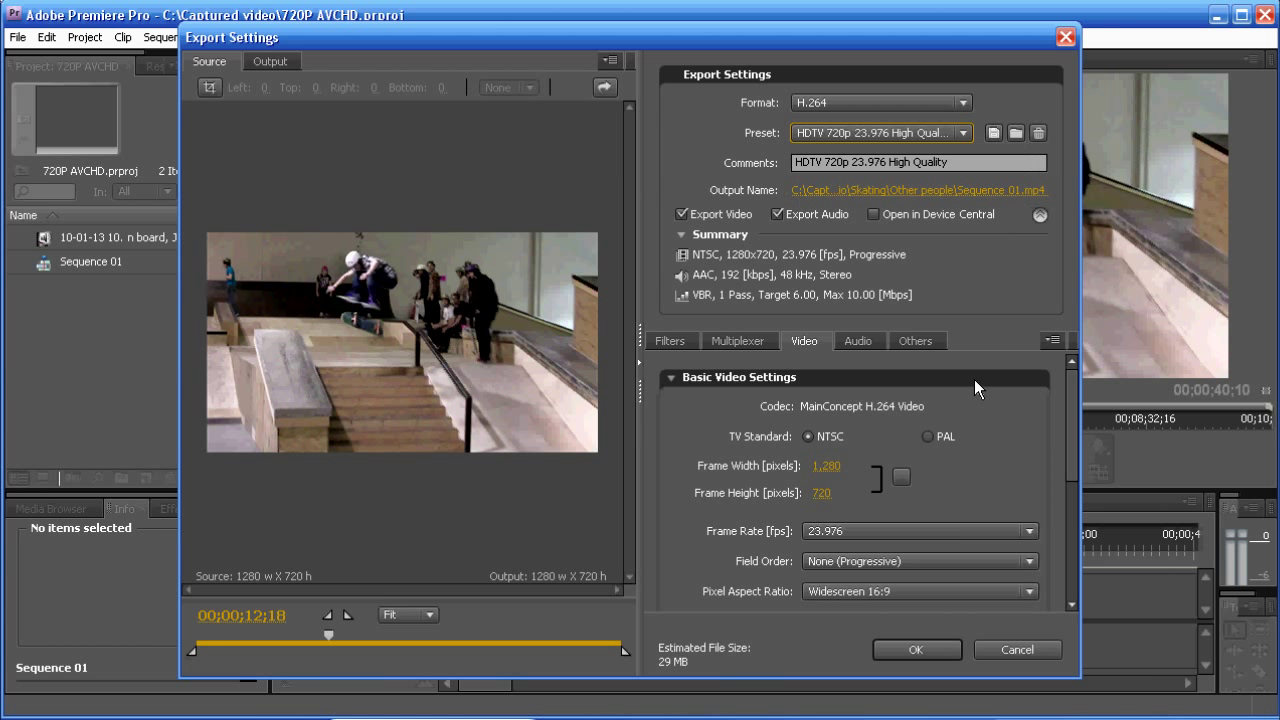
left_click_drag(1072, 393, 1072, 439)
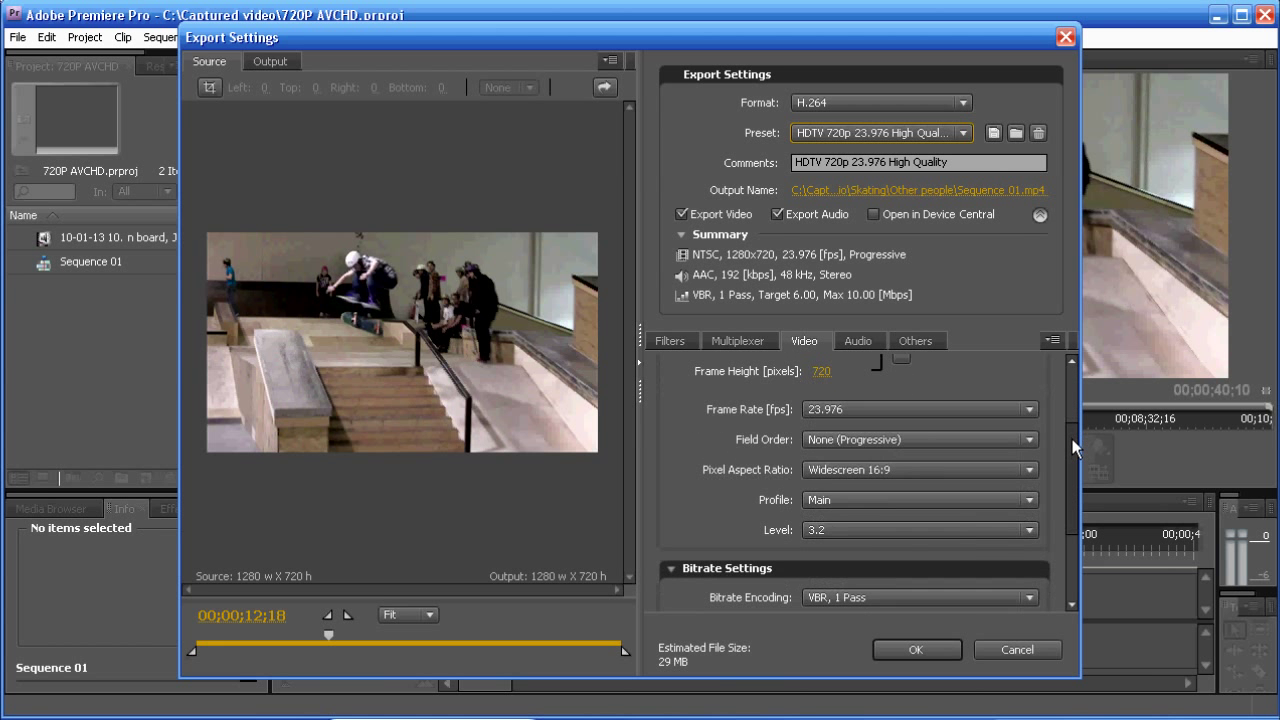
left_click(1030, 409)
left_click(838, 550)
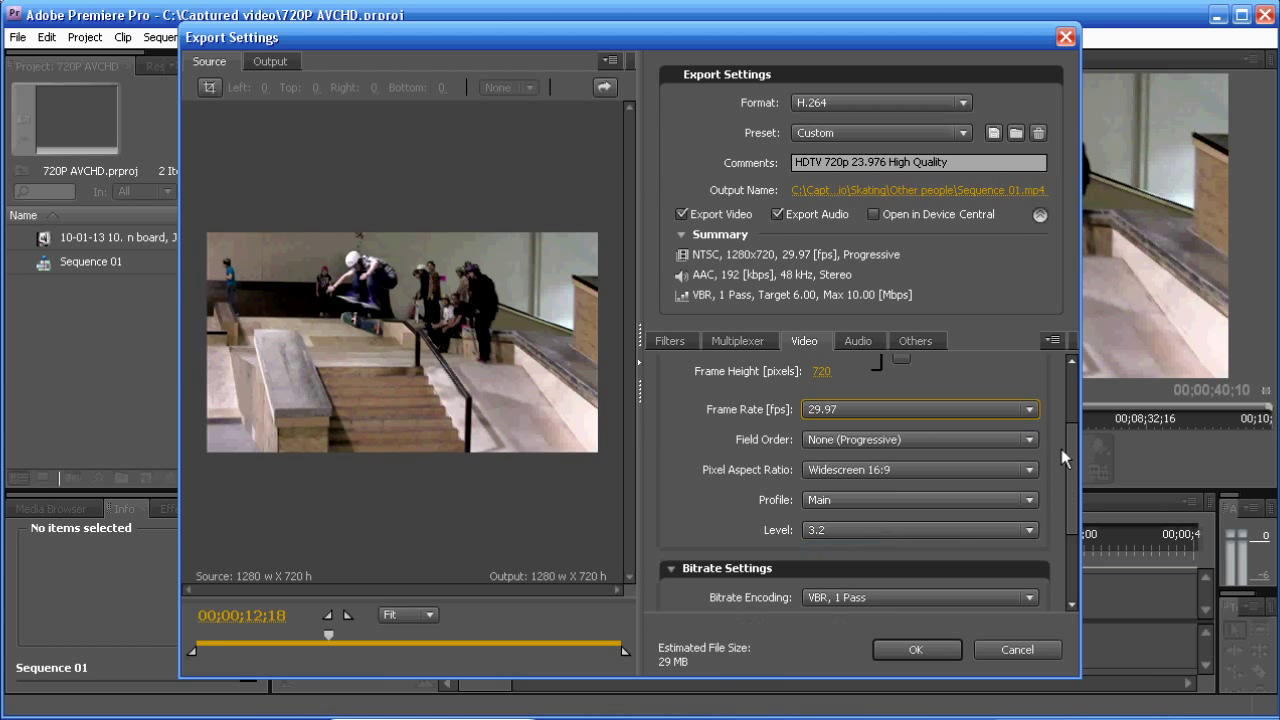
mouse_move(1072, 490)
left_mouse_down()
mouse_move(1072, 535)
mouse_move(1072, 440)
left_mouse_up()
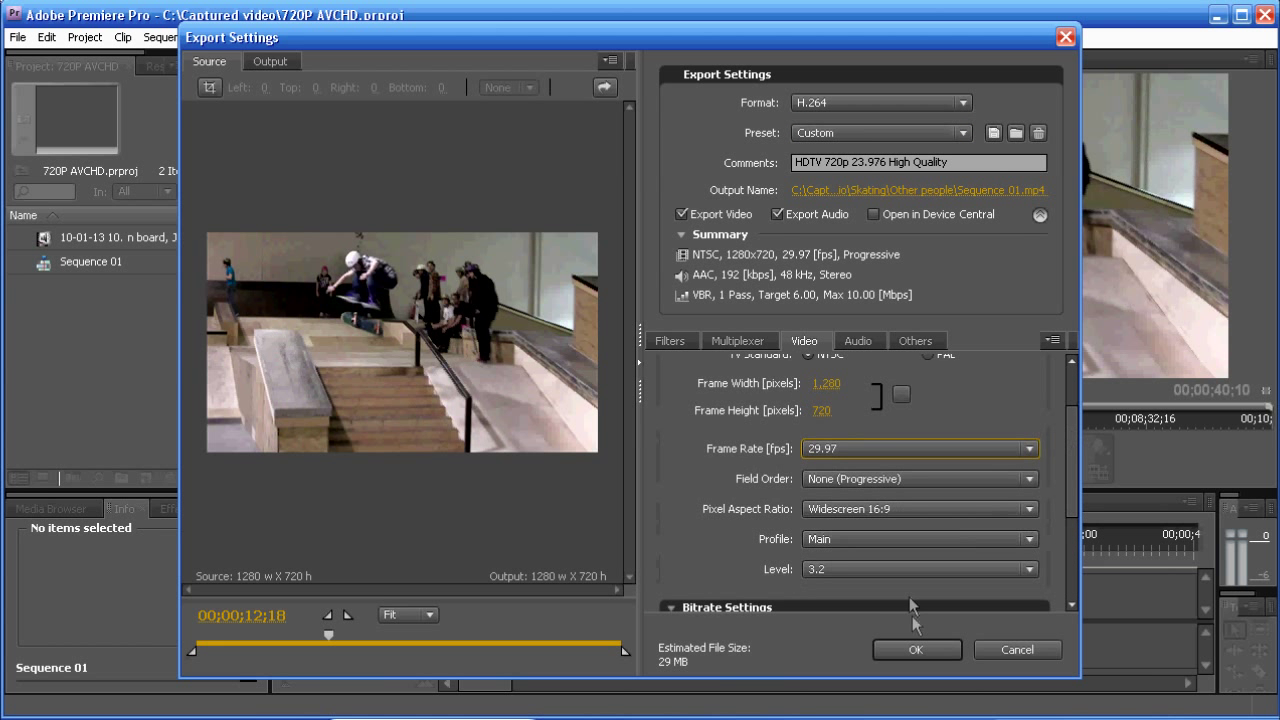
left_click(915, 649)
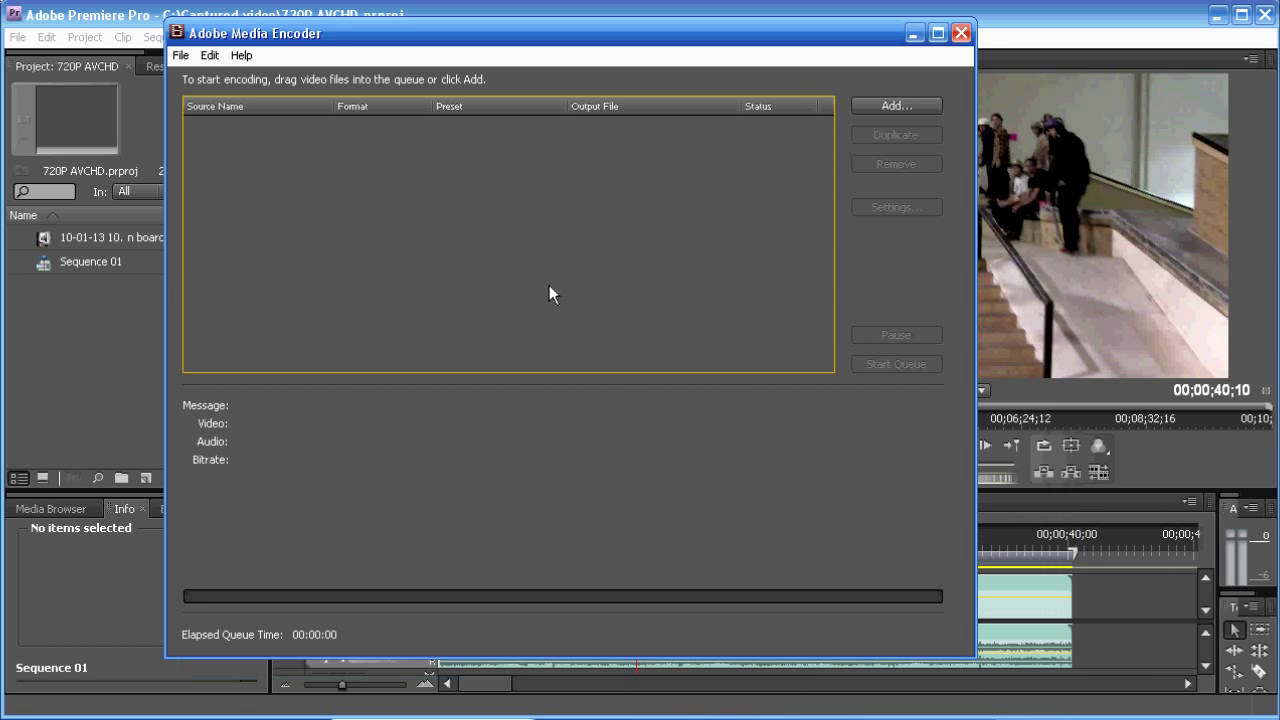
- Start the Media Encoder queue and encode the sequence until it shows a green check
left_click(896, 364)
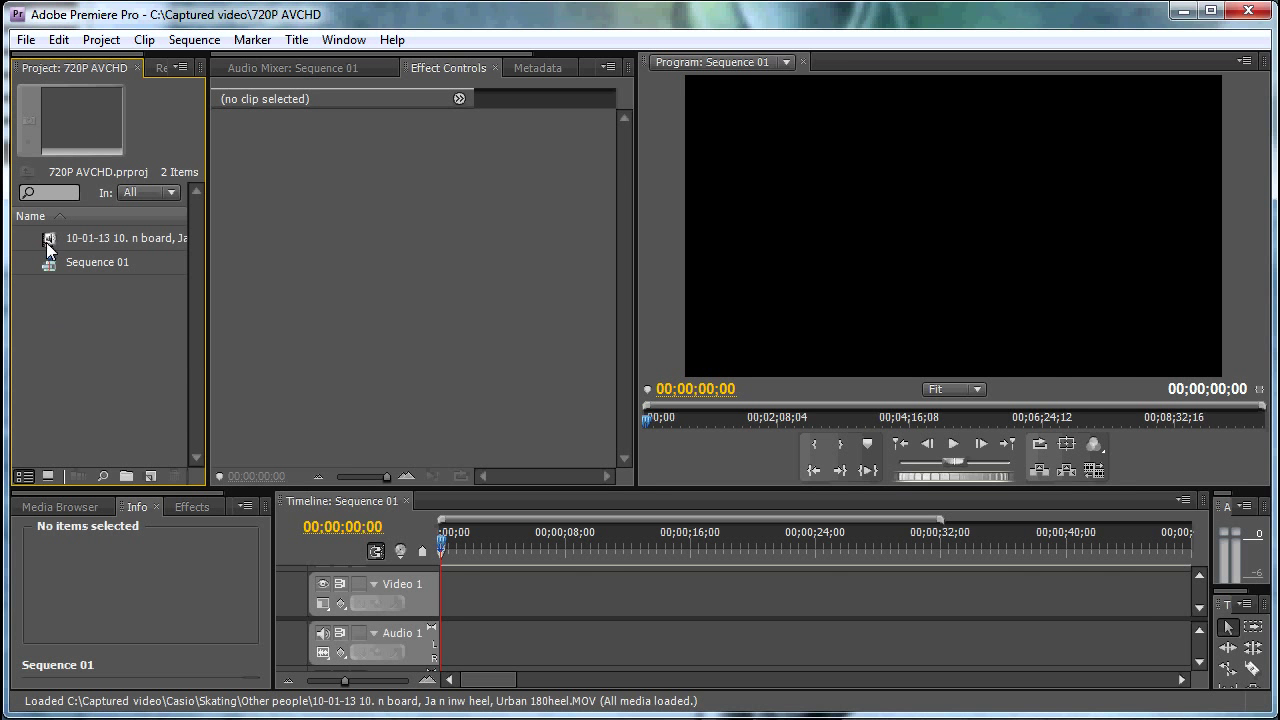
- Play the clip on the second PC, stop, scrub back near the start, and shuttle-play to about 23 seconds
left_click_drag(60, 238, 446, 615)
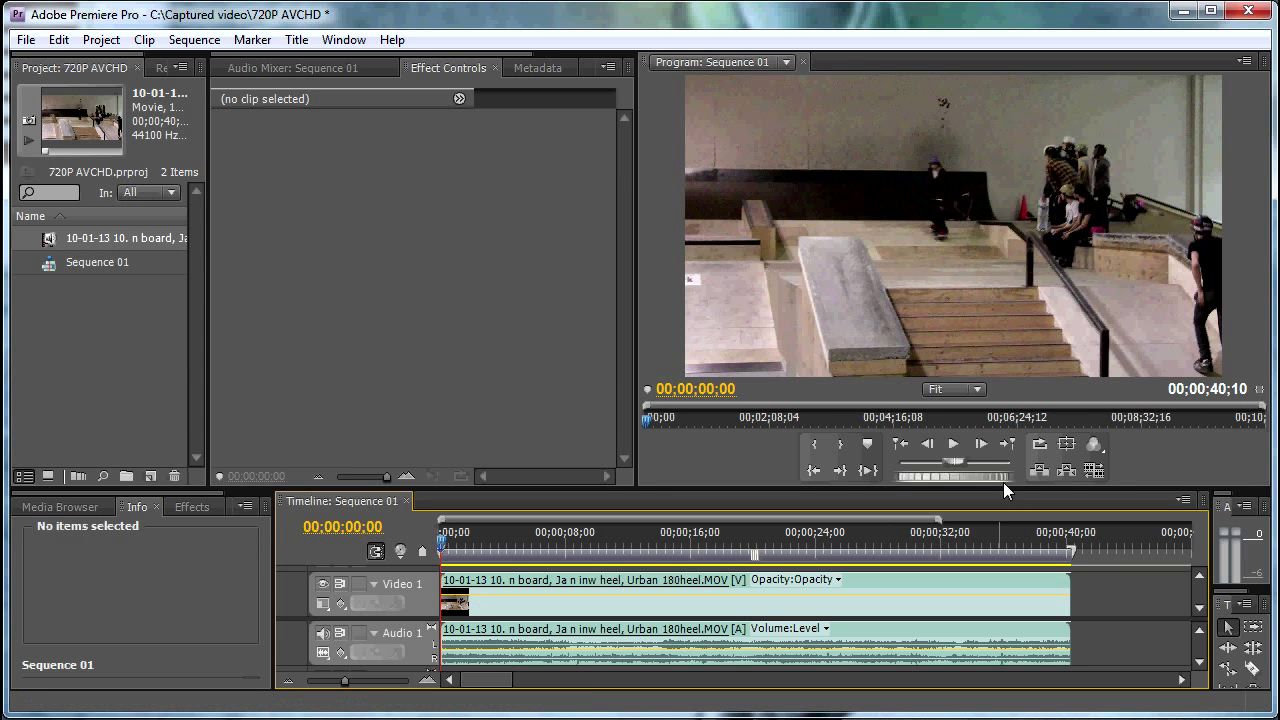
left_click(955, 445)
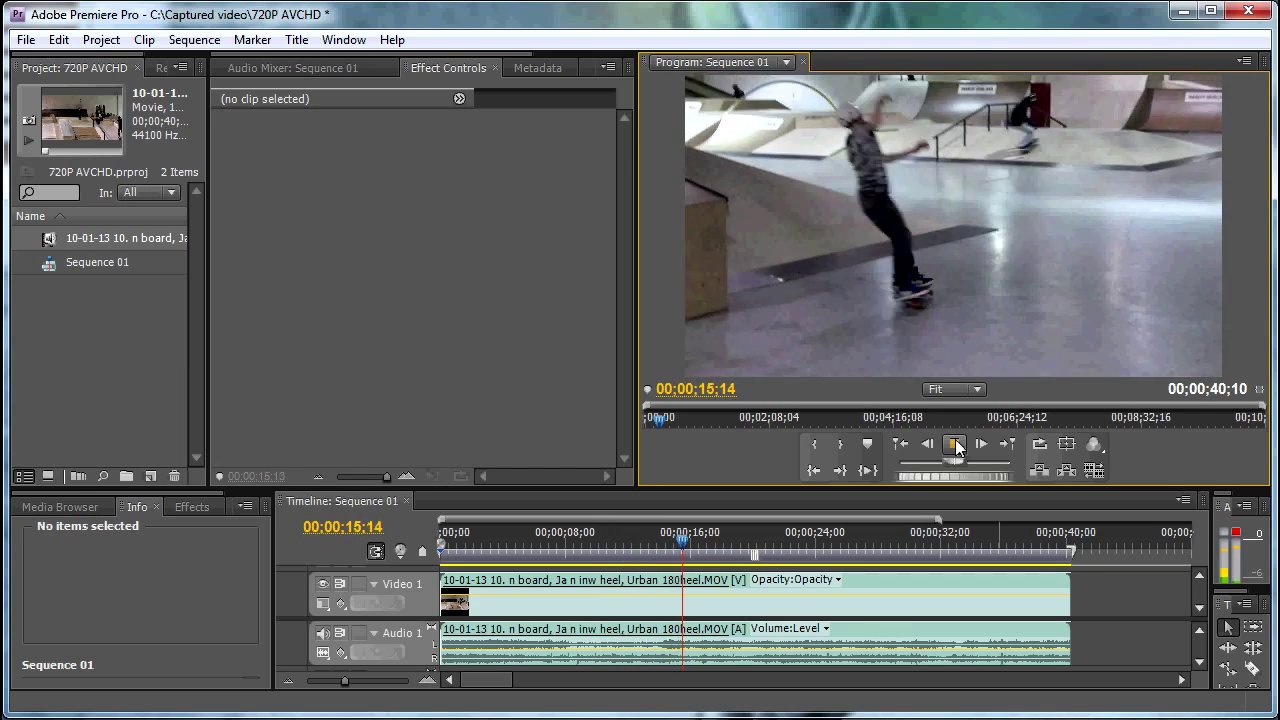
left_click(957, 447)
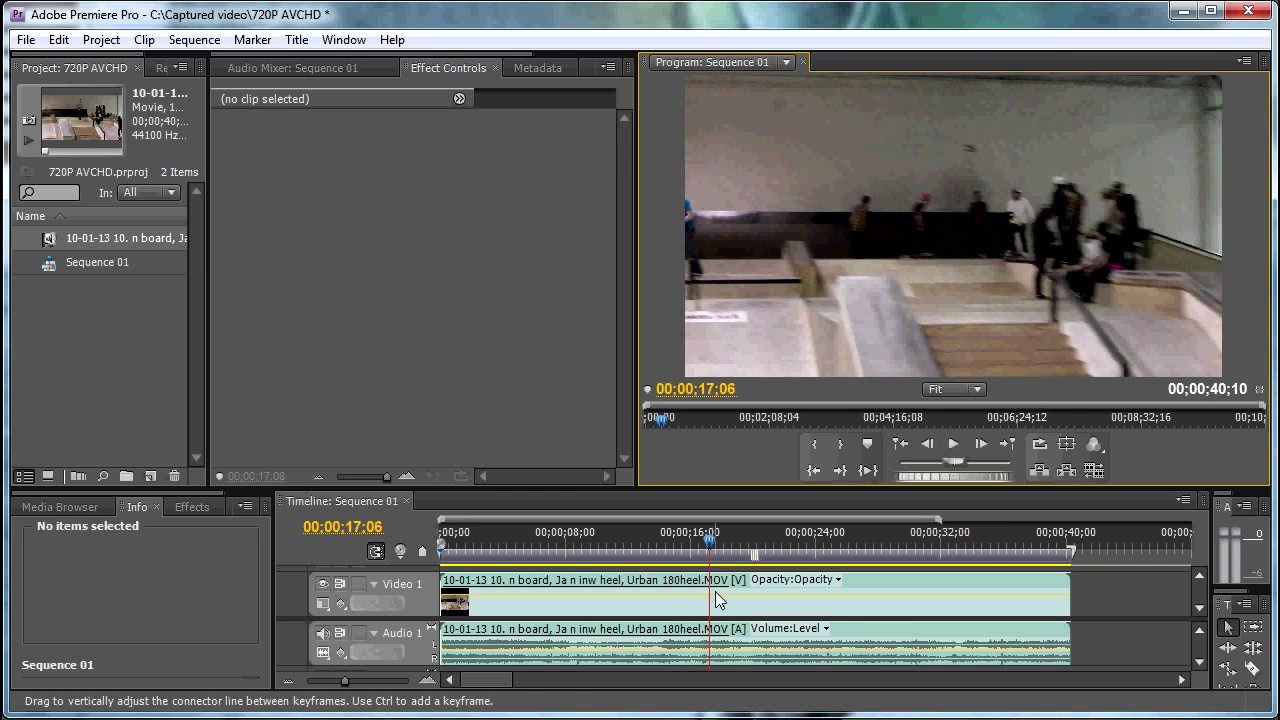
mouse_move(700, 545)
left_mouse_down()
mouse_move(457, 545)
mouse_move(798, 570)
mouse_move(961, 548)
mouse_move(800, 555)
mouse_move(979, 552)
left_mouse_up()
left_click(495, 548)
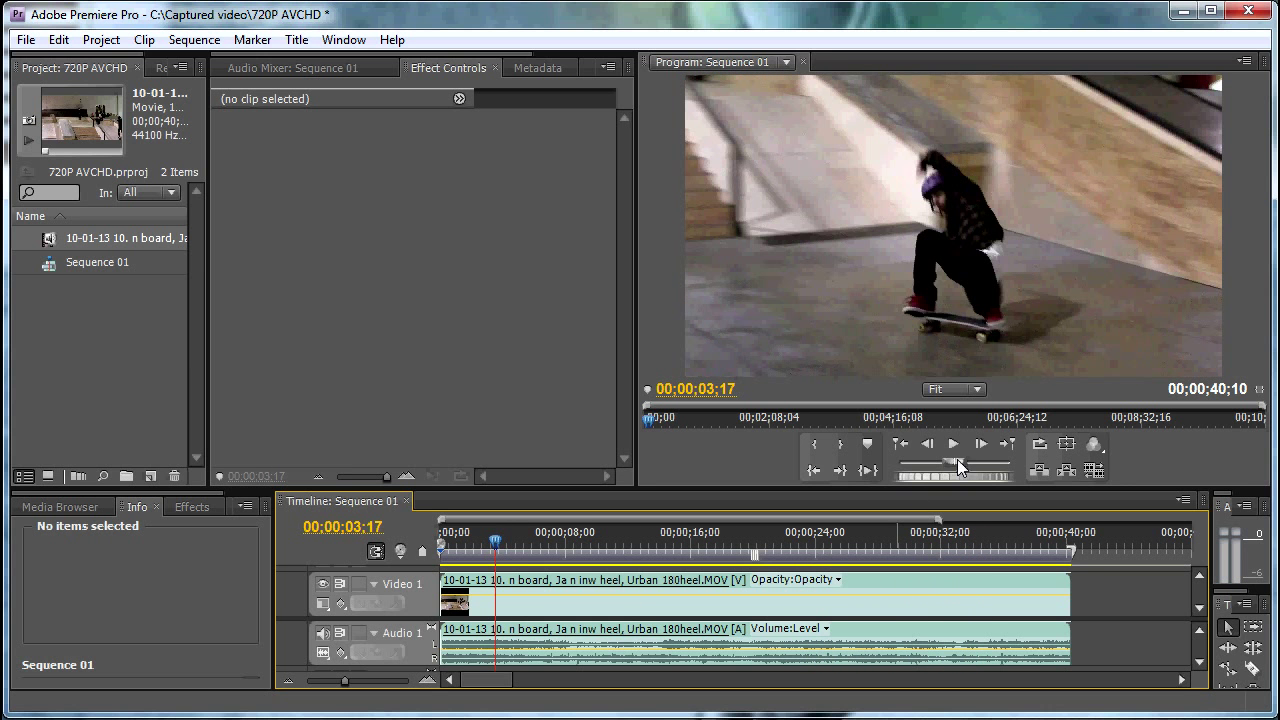
left_click_drag(957, 462, 988, 462)
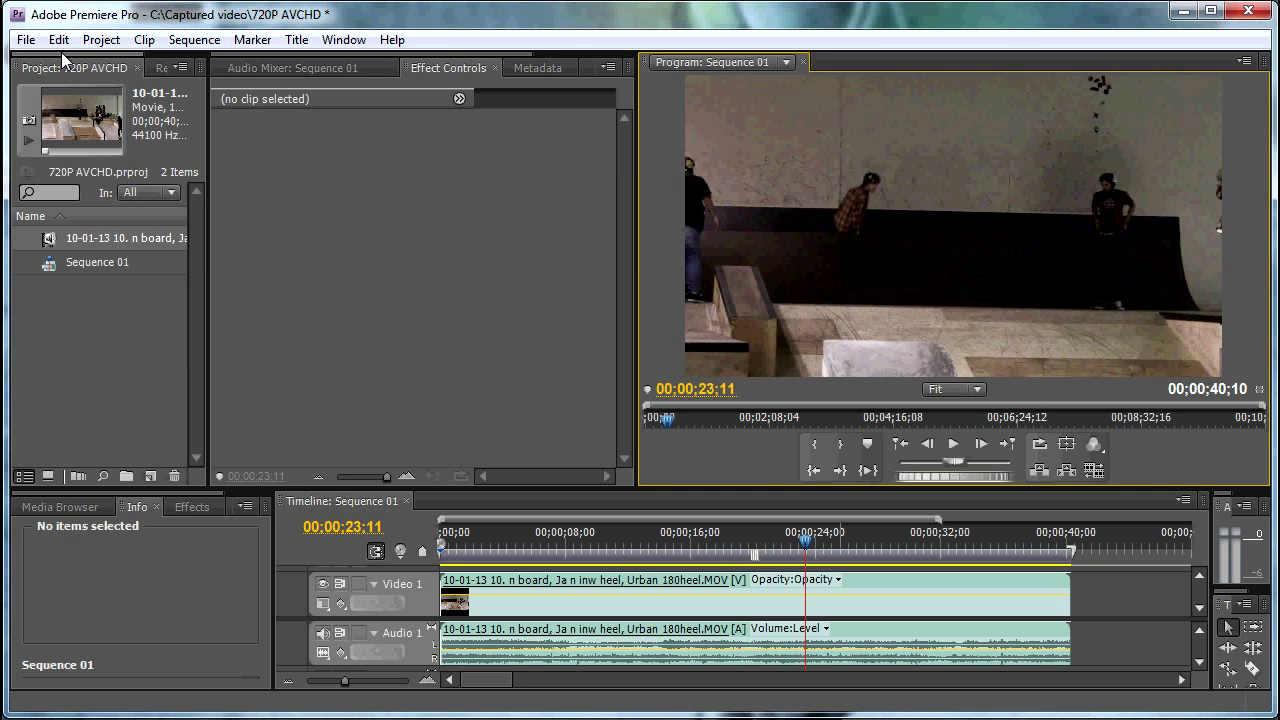
- Send the sequence to Media Encoder as 1280x720 H.264 at 29.97 fps, from the HDTV 720p 23.976 High Quality preset
left_click(29, 44)
mouse_move(62, 477)
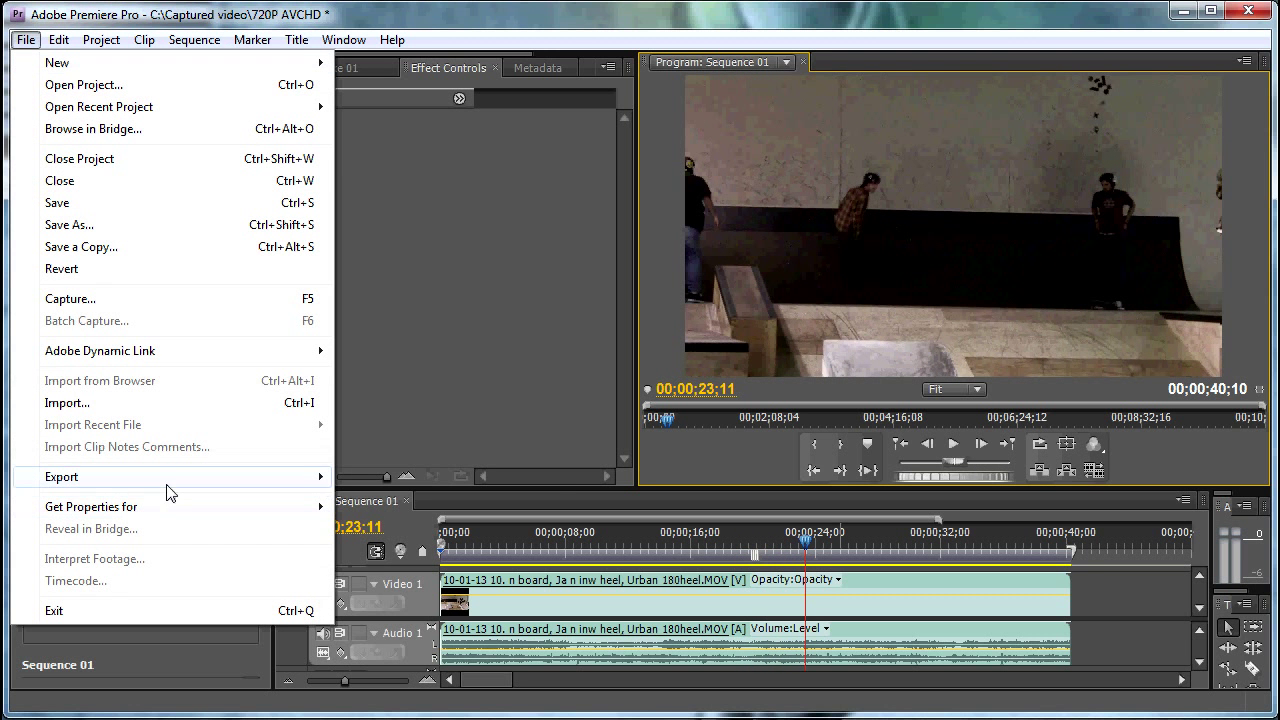
left_click(405, 479)
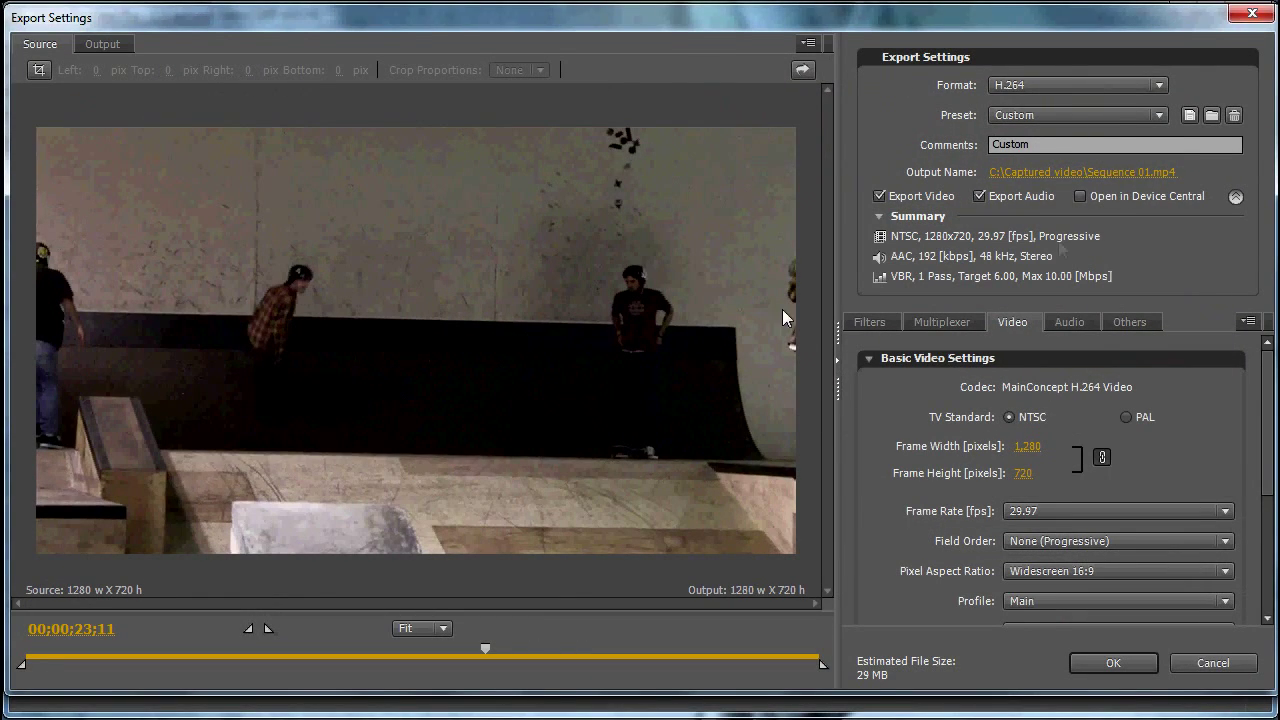
left_click(1140, 87)
left_click(1133, 97)
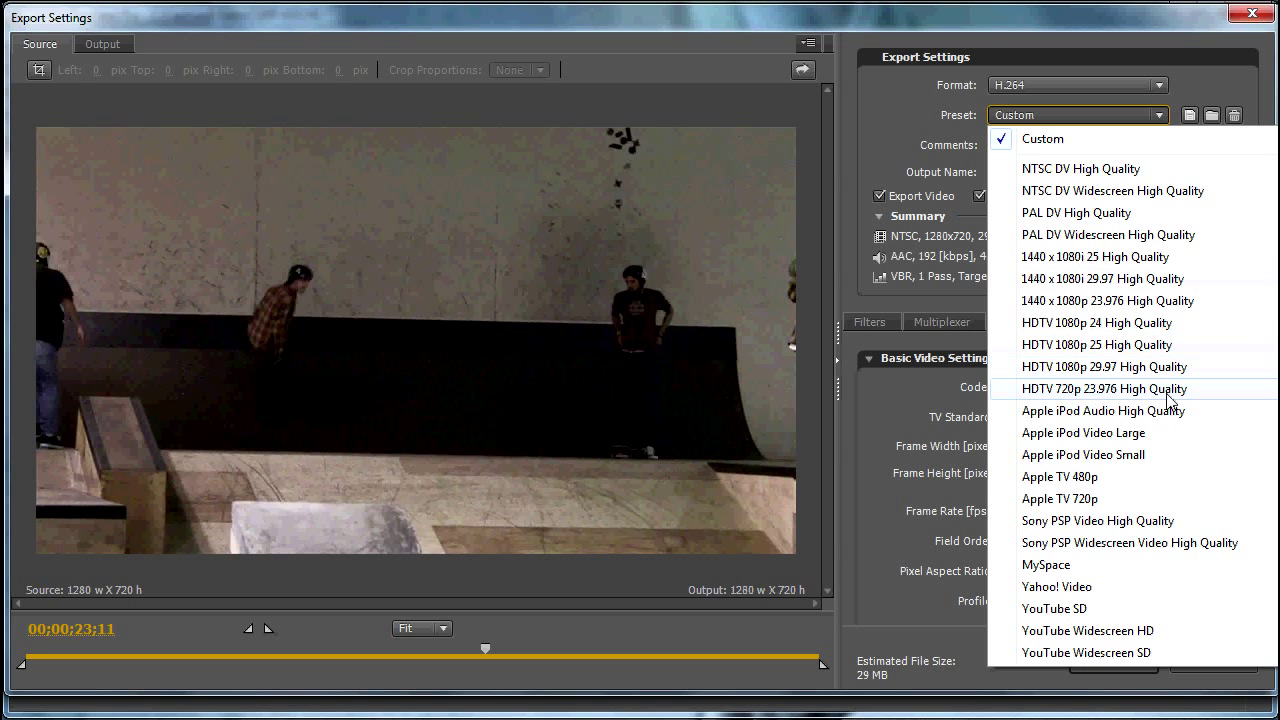
left_click(1150, 389)
scroll(1247, 457, "down", 3)
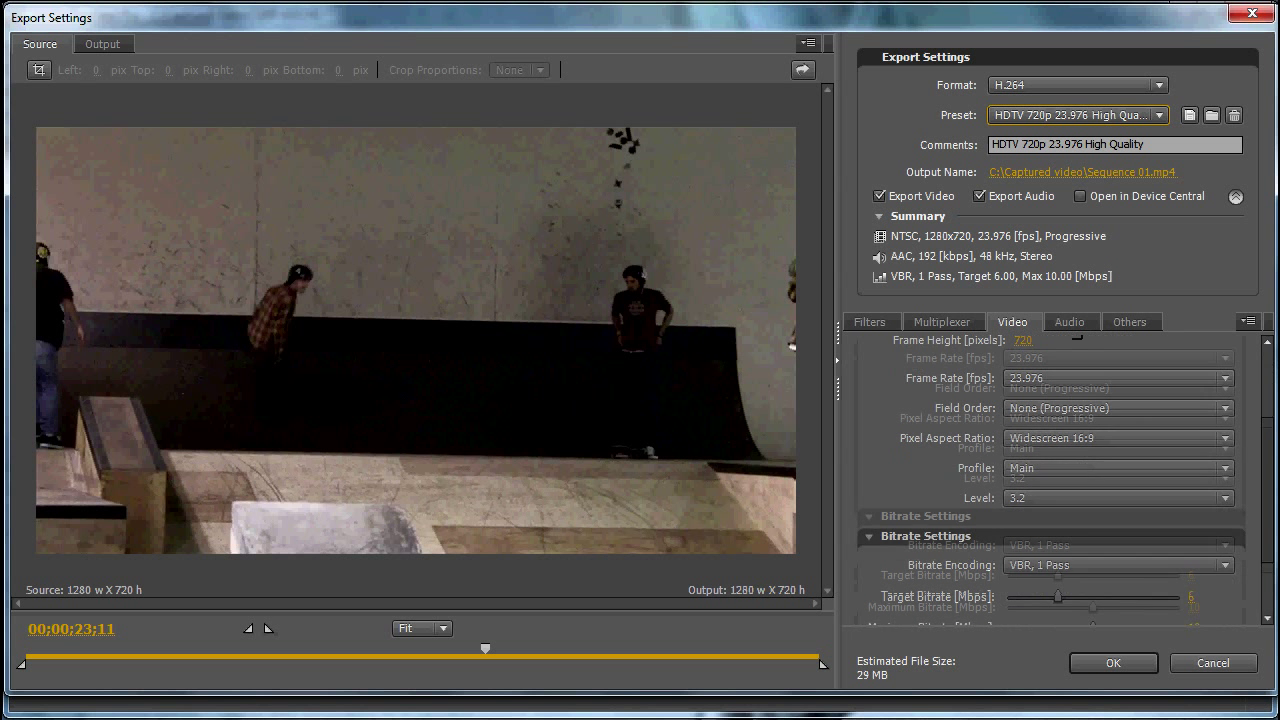
left_click(1224, 370)
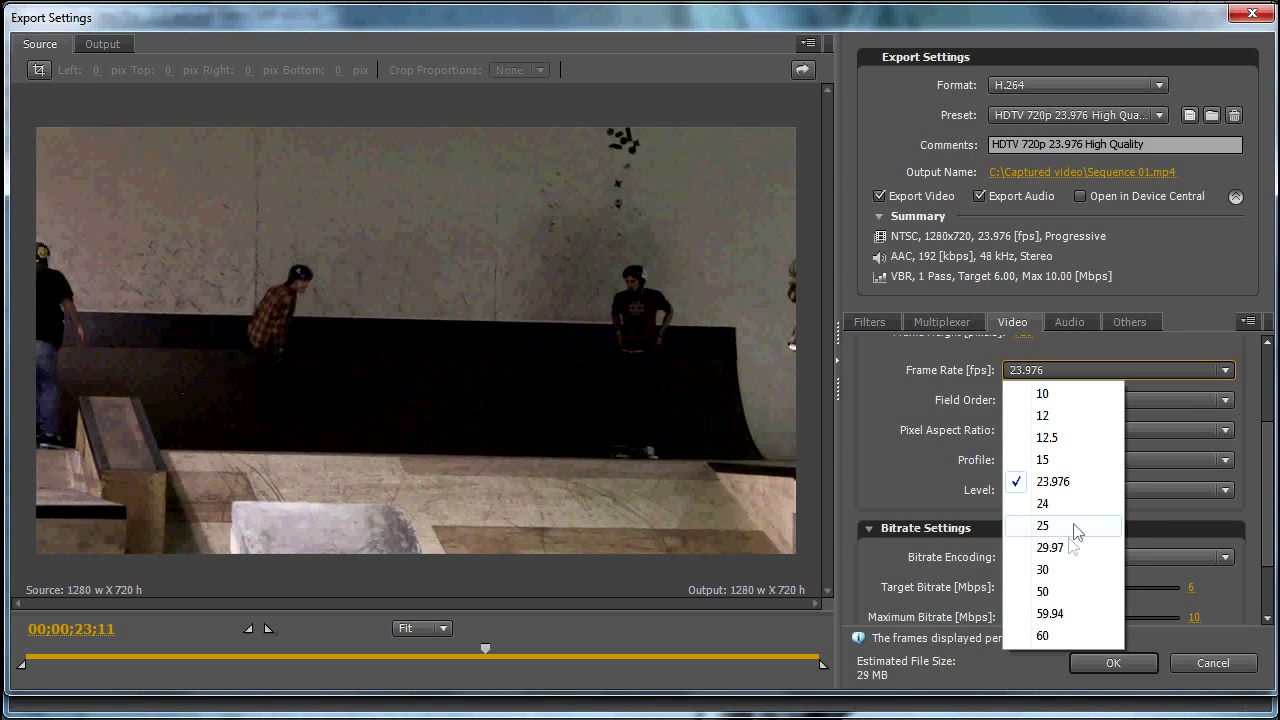
left_click(1057, 545)
scroll(1265, 520, "down", 2)
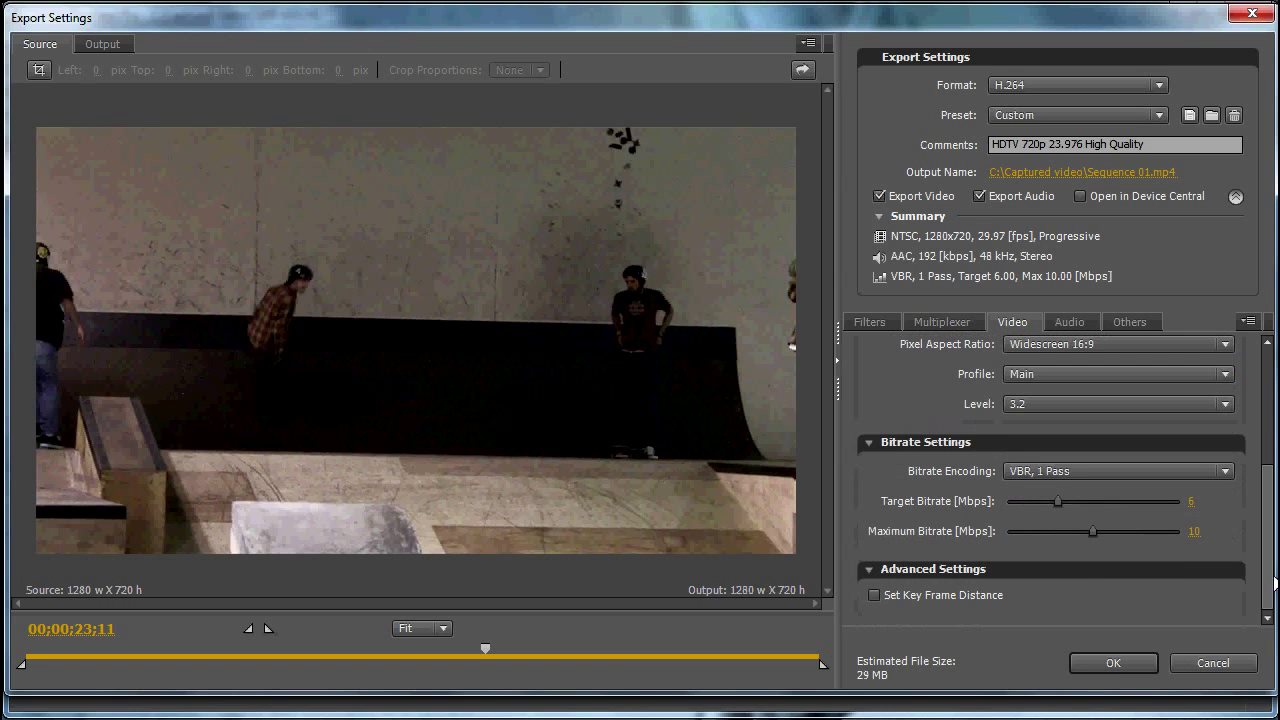
left_click(1113, 663)
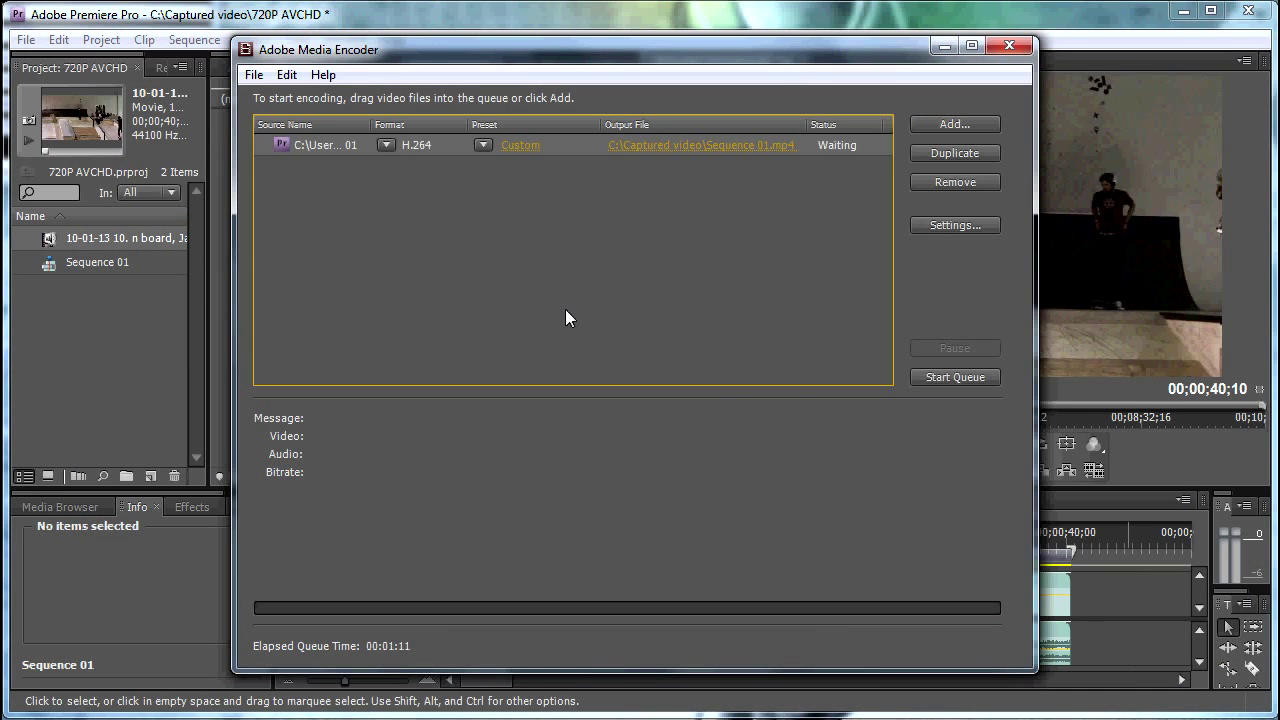
- Start the encode and check CPU load in Task Manager, about 84%
left_click(942, 373)
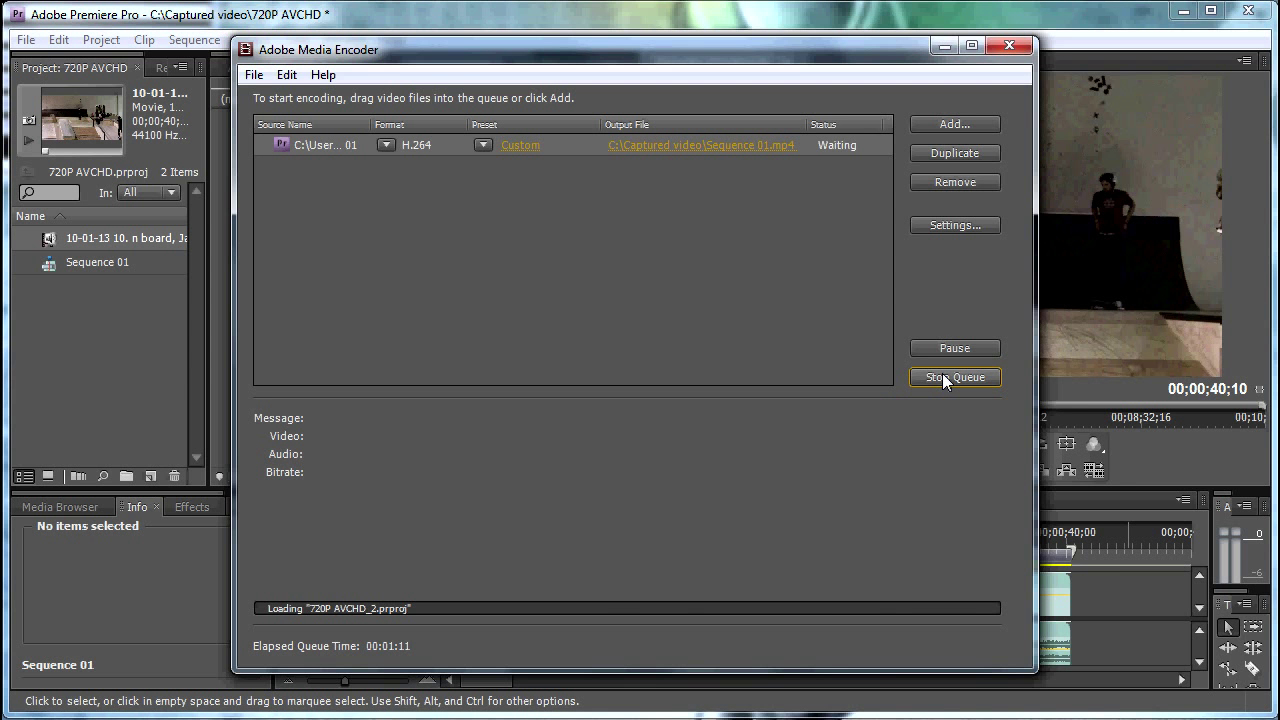
key("ctrl+shift+Escape")
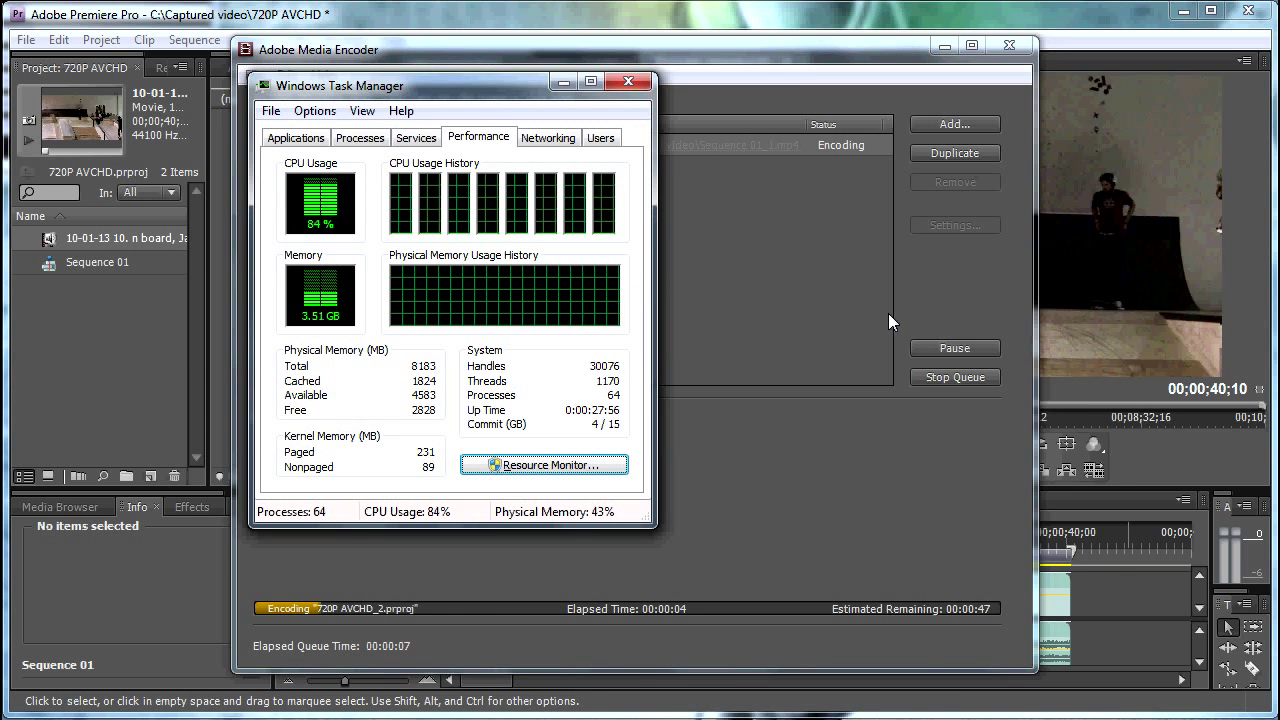